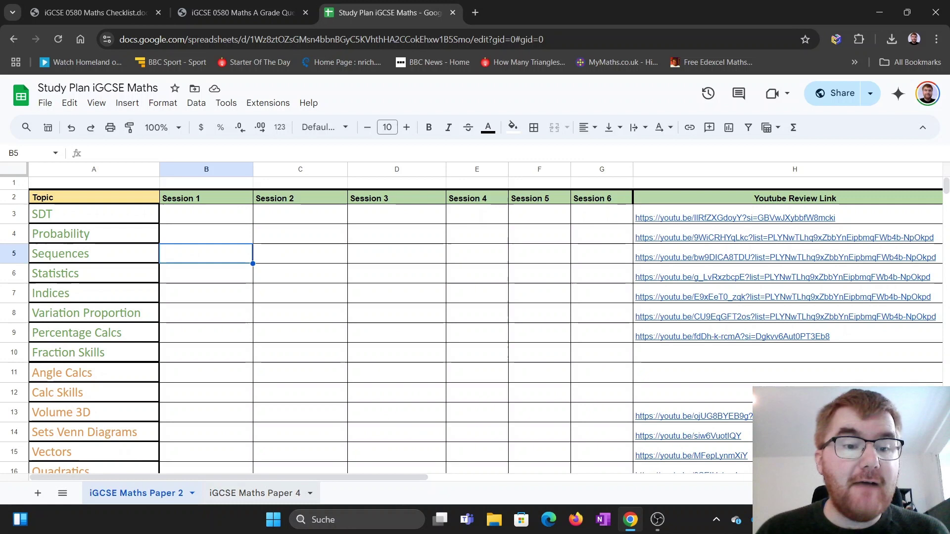
On the Paper 2 sheet, enter 'Saturday 2pm' as the SDT Session 1 time in B3
left_click(255, 493)
left_click(136, 493)
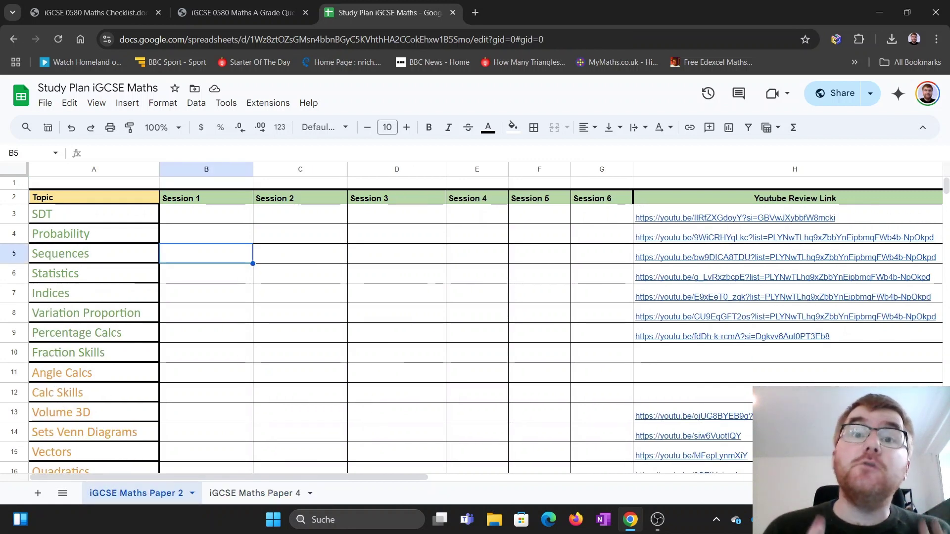
scroll(397, 297, "down", 3)
scroll(396, 297, "down", 1)
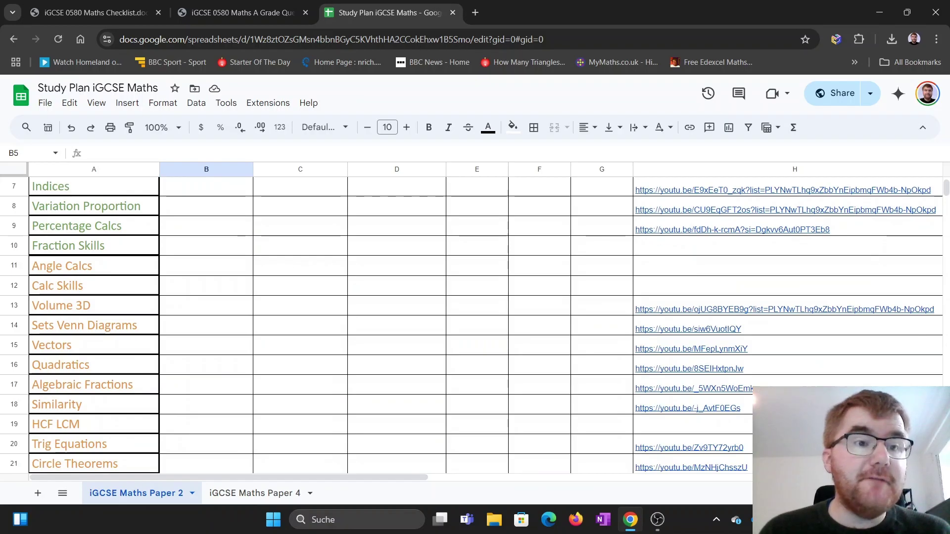
scroll(397, 297, "down", 2)
scroll(397, 298, "down", 1)
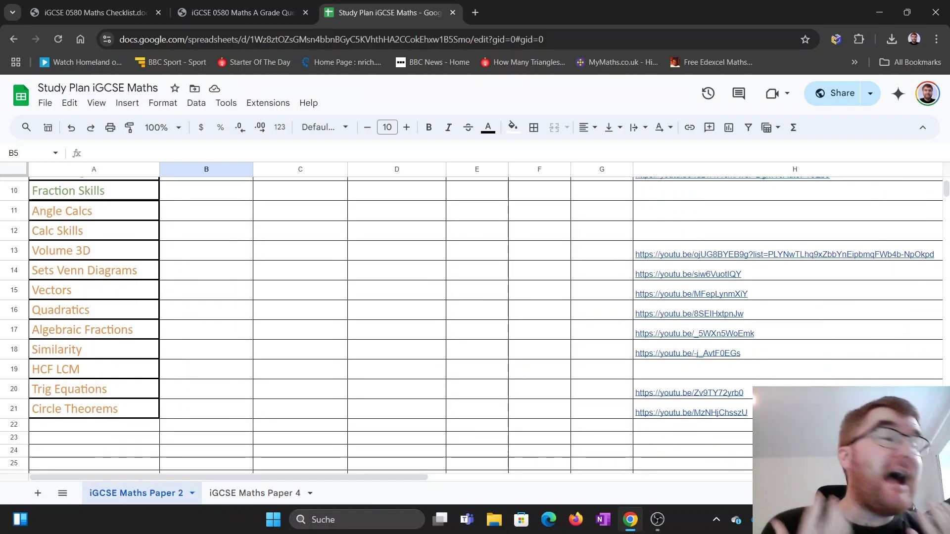
scroll(397, 297, "up", 5)
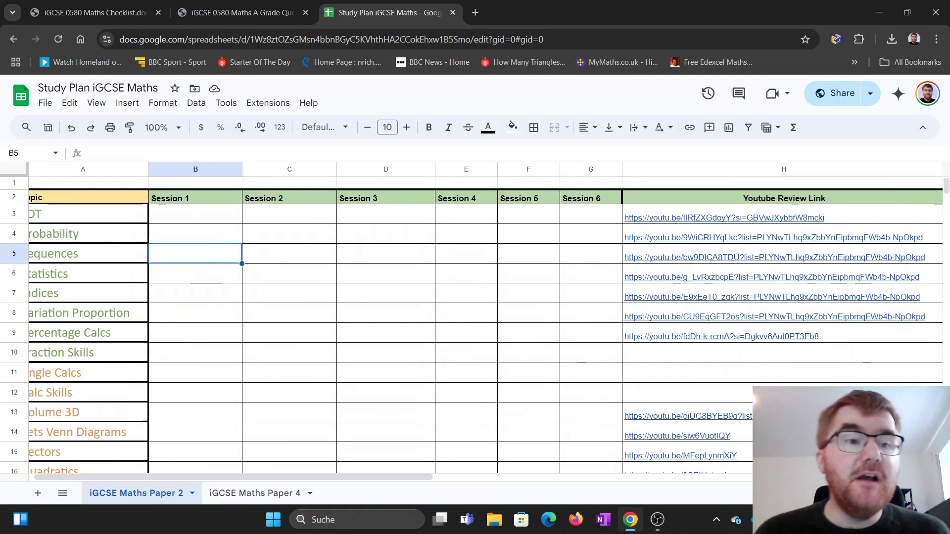
scroll(397, 297, "left", 1)
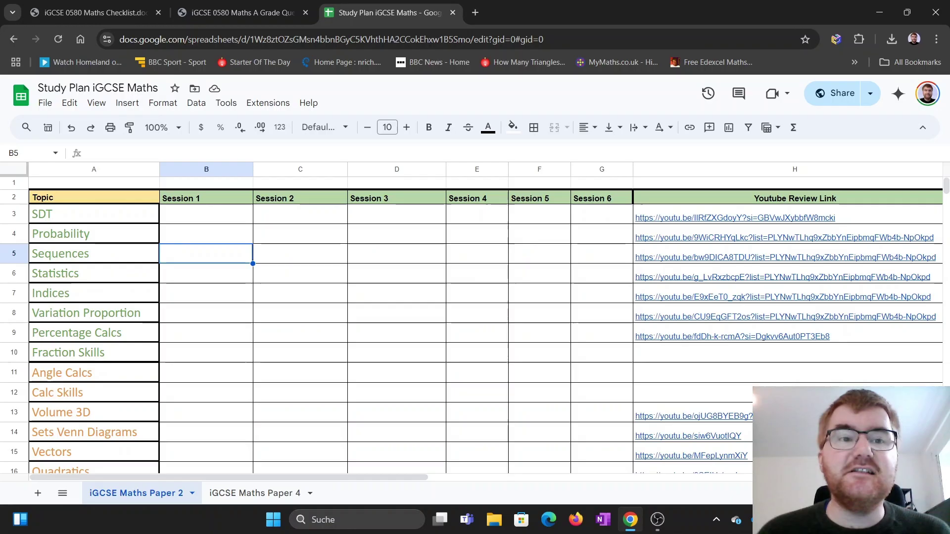
key("Up")
key("Up")
type("Sa")
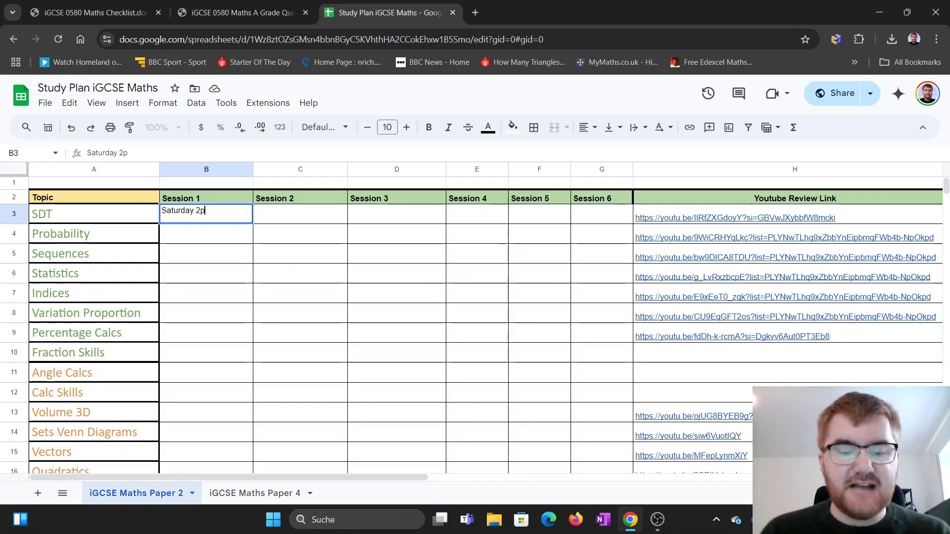
key("Return")
key("Down")
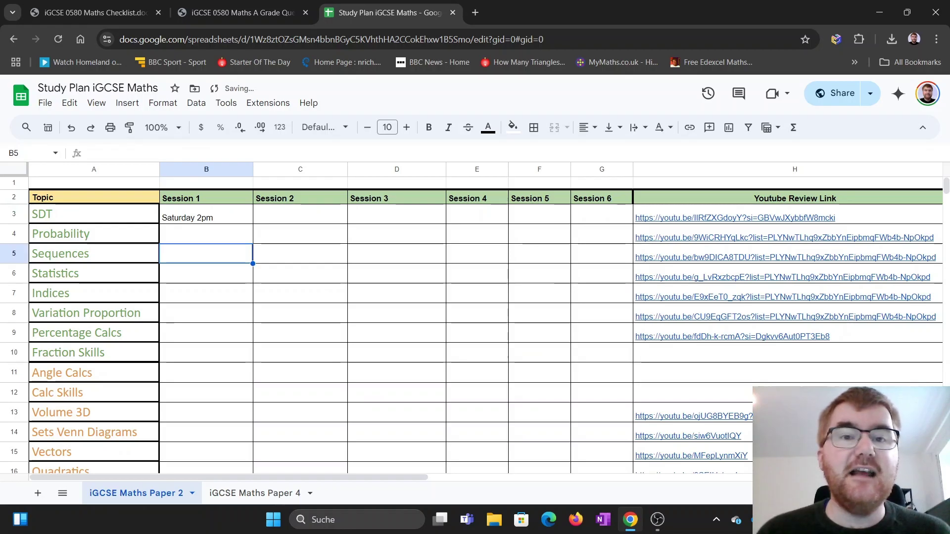
key("Up")
key("Up")
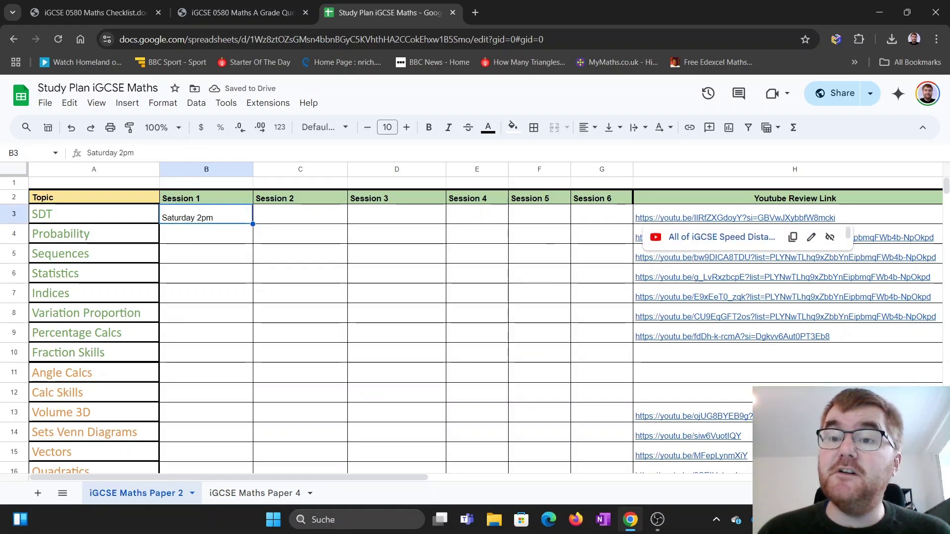
Check the SDT review video from H3, then fill the Saturday 2pm cell yellow
left_click(735, 217)
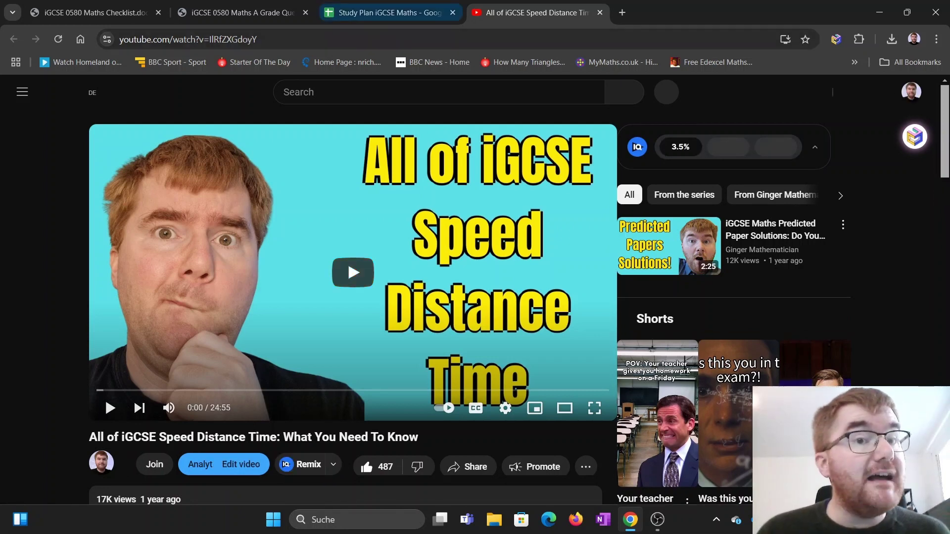
left_click(390, 12)
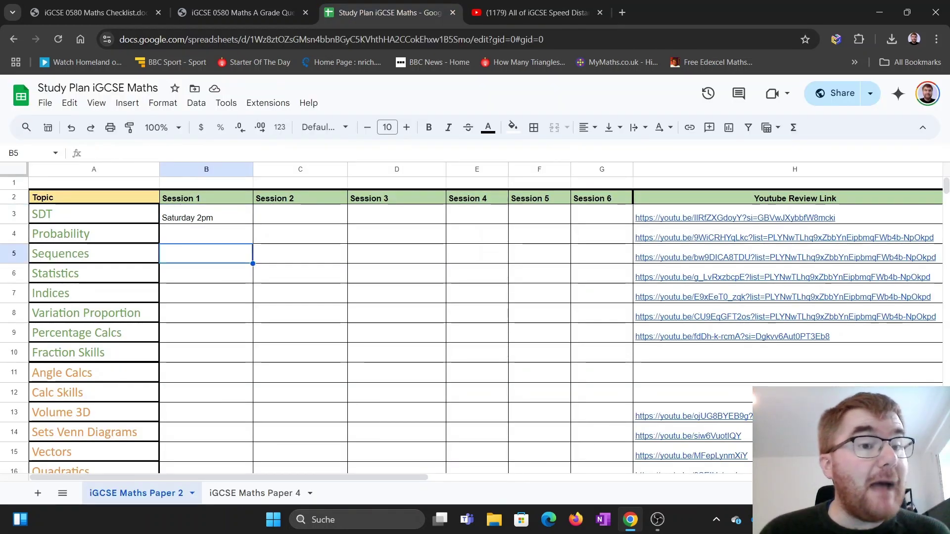
left_click(512, 127)
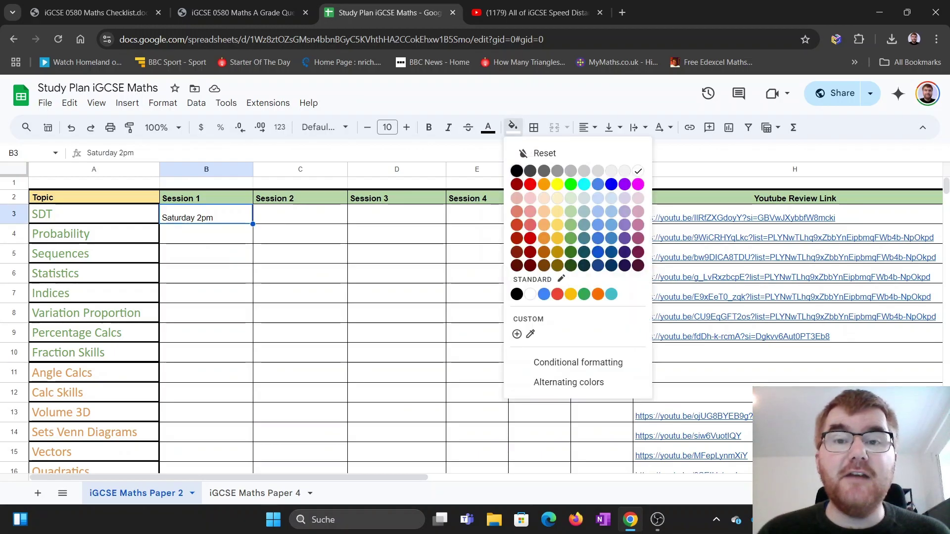
left_click(558, 185)
left_click(300, 273)
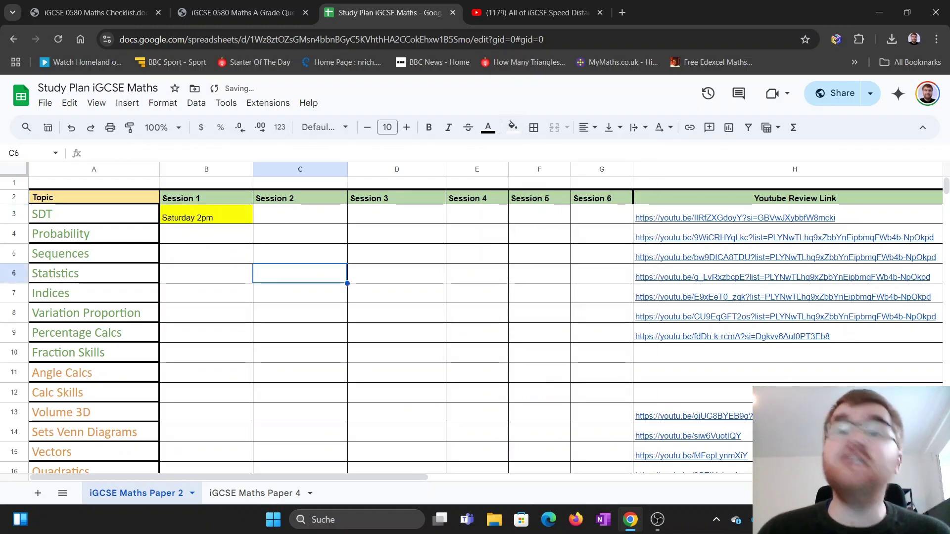
left_click(206, 234)
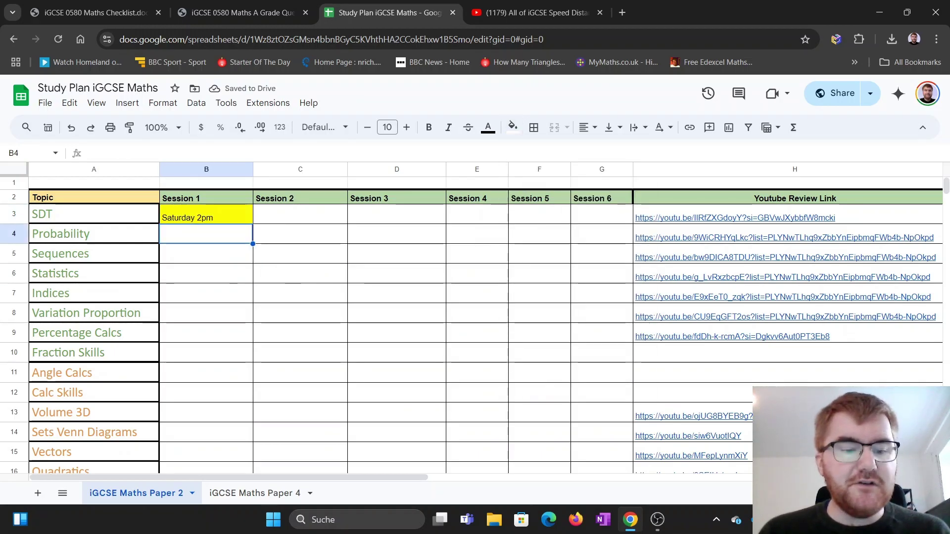
type("Saturday 4pm")
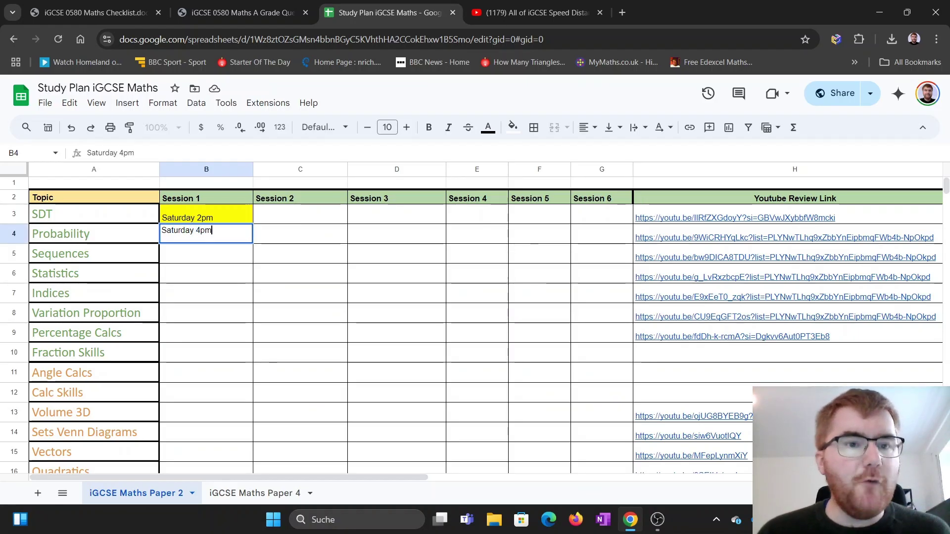
Enter 'Saturday 4pm' as the Probability Session 1 time and check its H4 review video
key("Return")
key("Return")
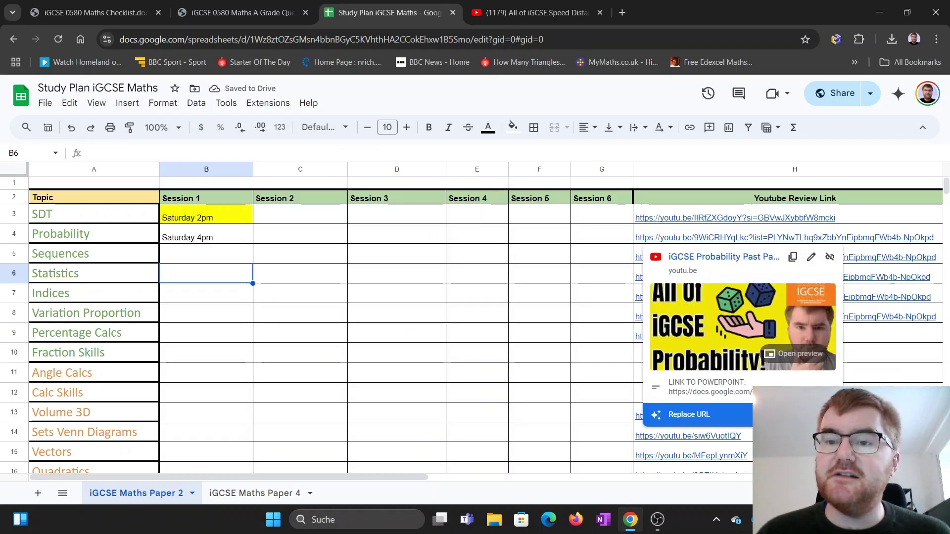
left_click(712, 238)
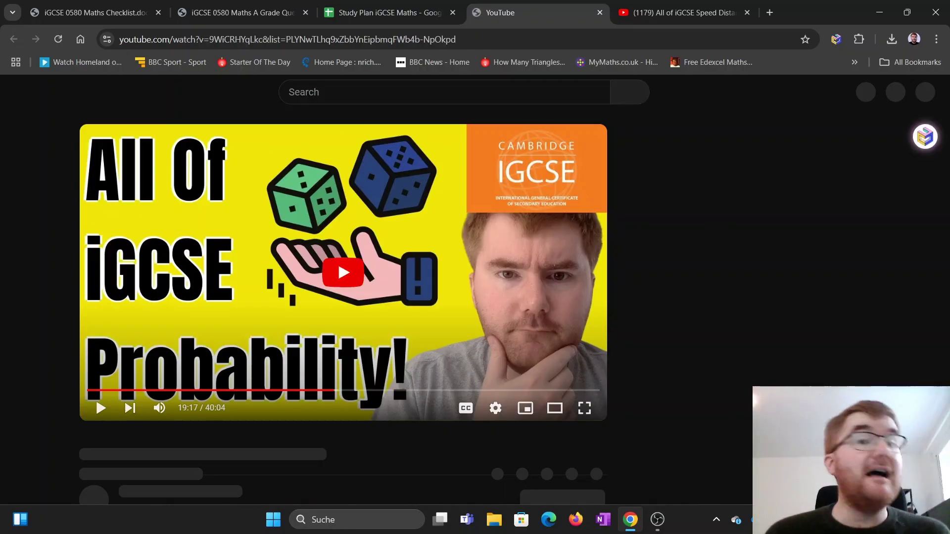
left_click(387, 12)
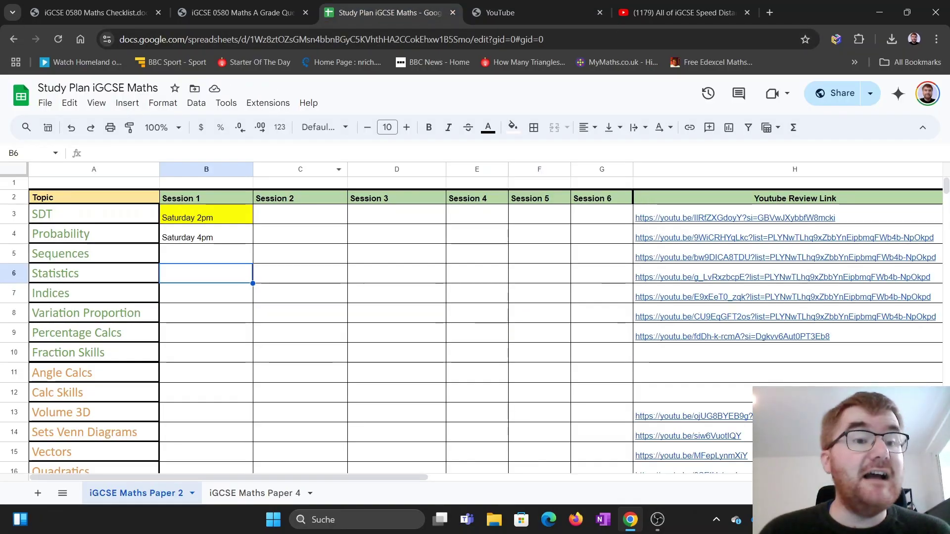
Fill the Saturday 4pm cell (B4) green
left_click(207, 237)
left_click(513, 127)
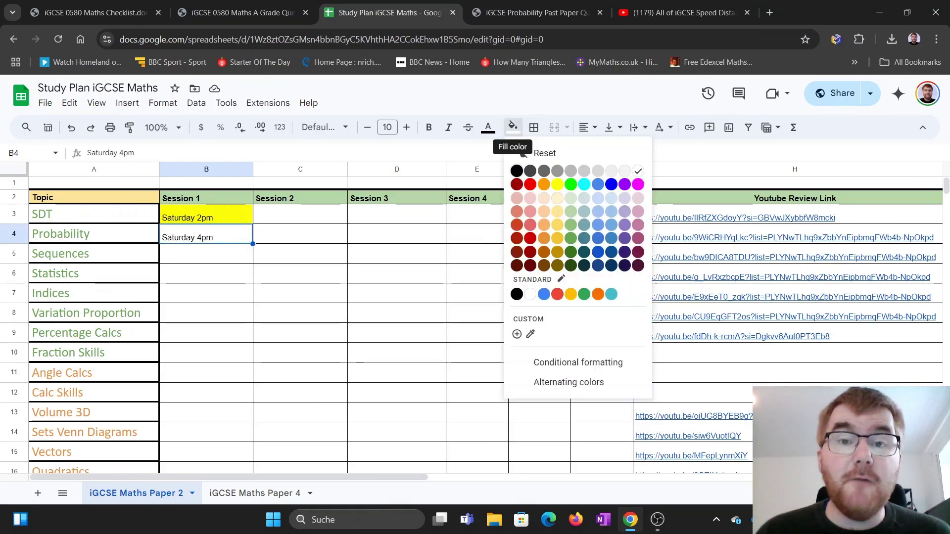
left_click(570, 184)
left_click(299, 274)
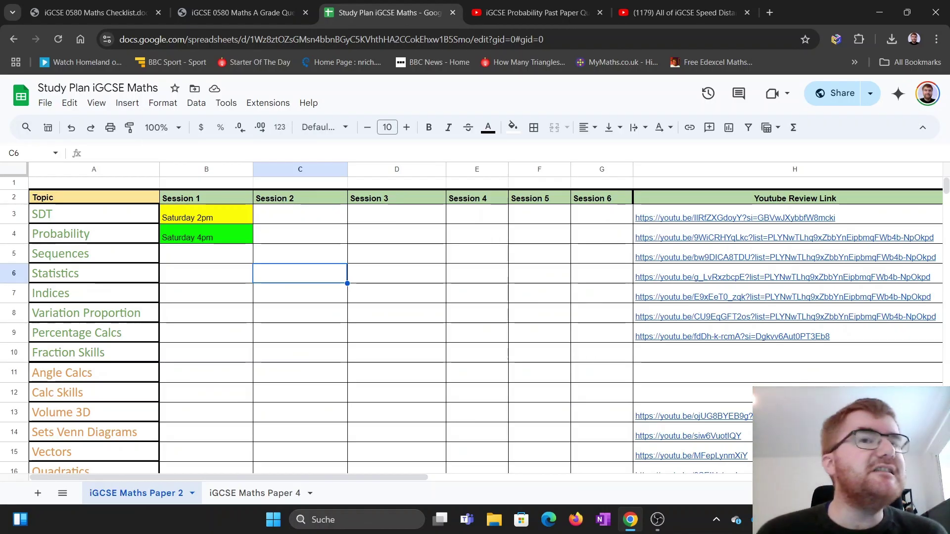
View the iGCSE 0580 Maths Checklist PDF, briefly checking the A Grade solutions PDF
left_click(93, 13)
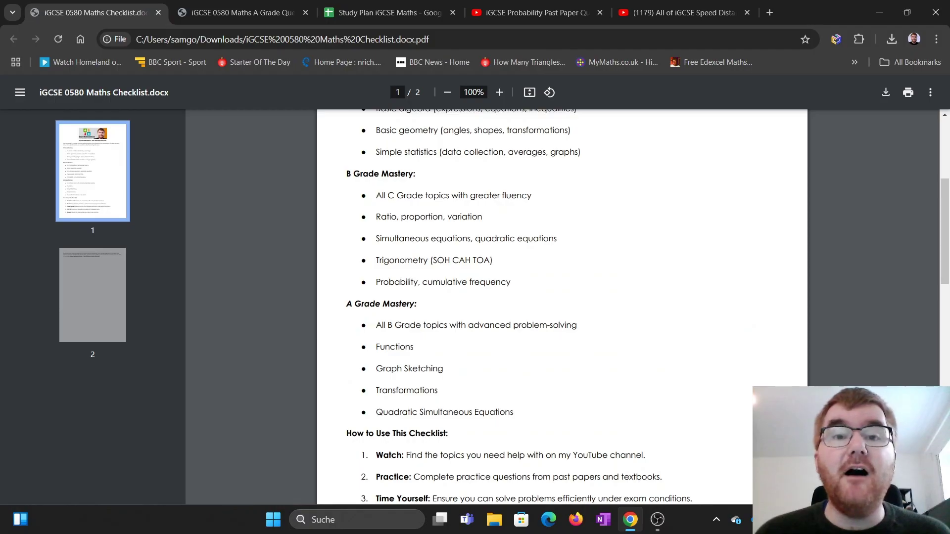
scroll(563, 297, "up", 3)
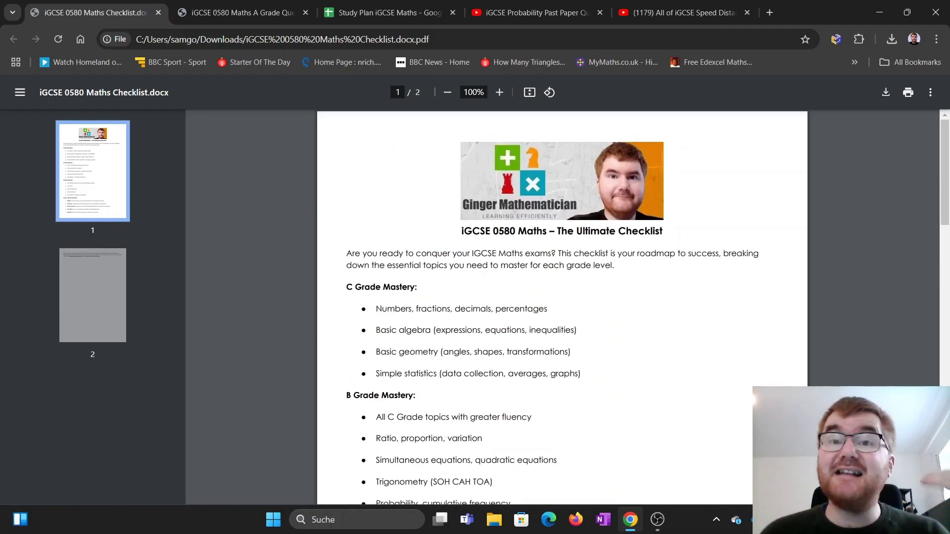
scroll(562, 297, "down", 3)
scroll(562, 296, "down", 1)
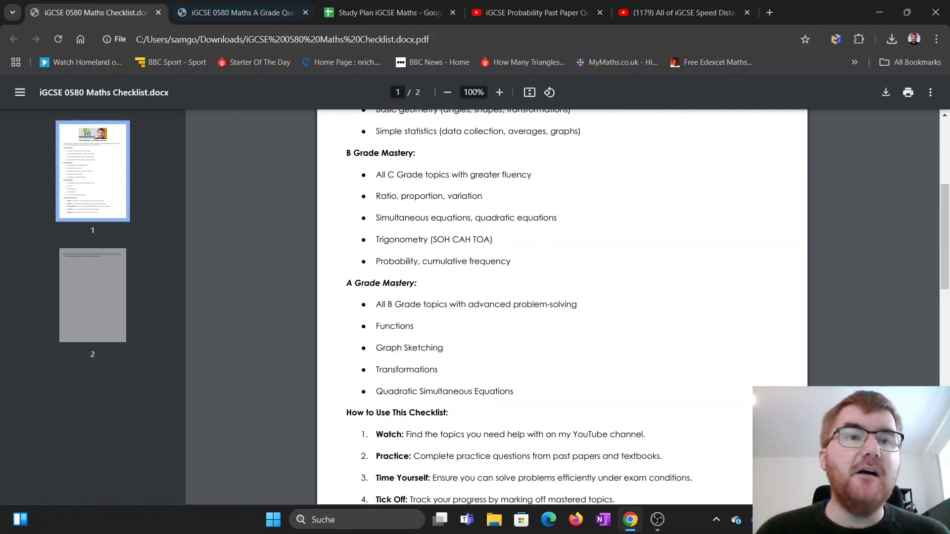
key("ctrl+Tab")
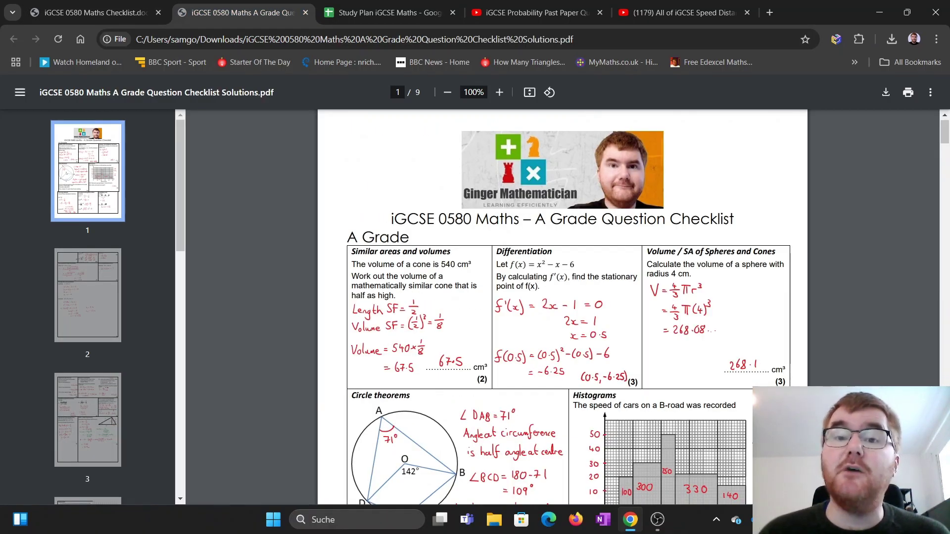
key("ctrl+shift+Tab")
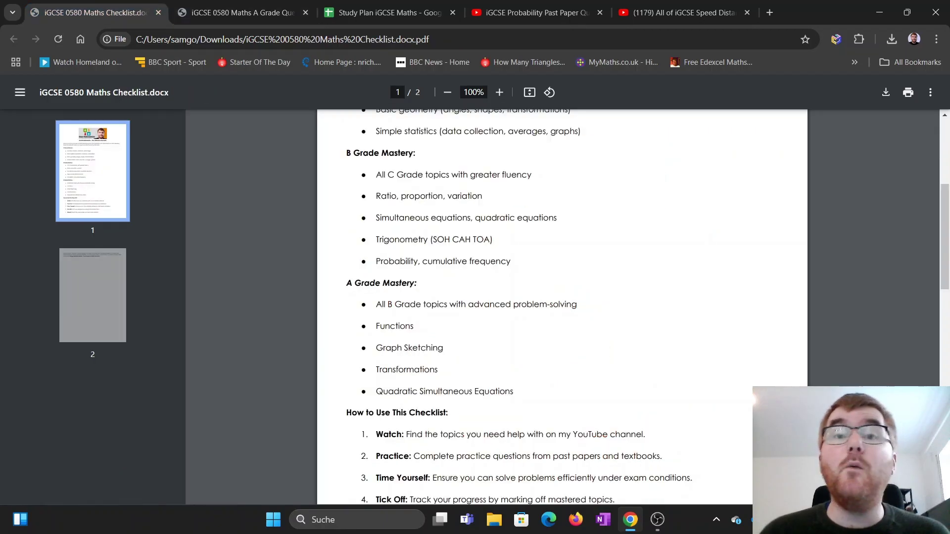